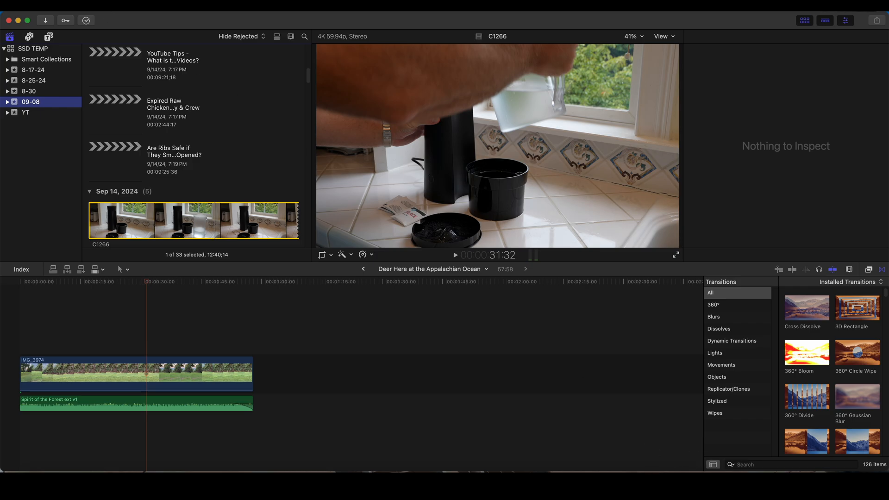
- Create a new project named "Grilling at the Appalachian Ocean" in the 09-08 event
left_click(76, 6)
mouse_move(80, 20)
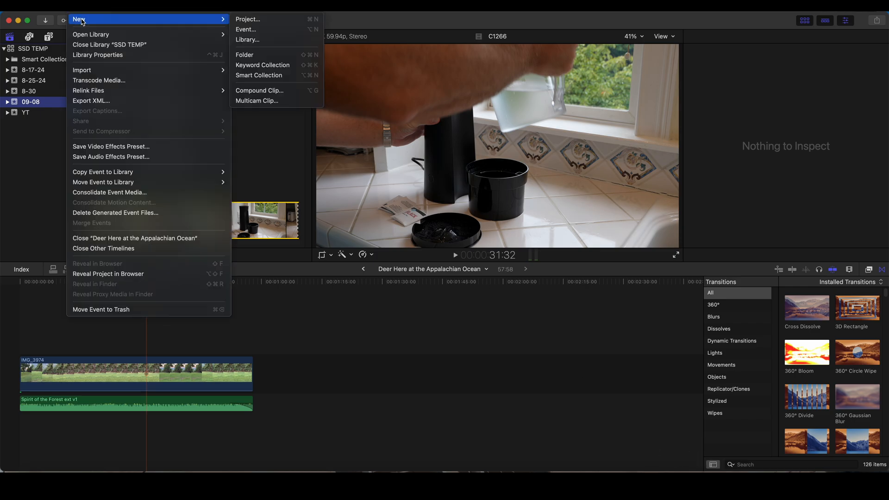
left_click(253, 21)
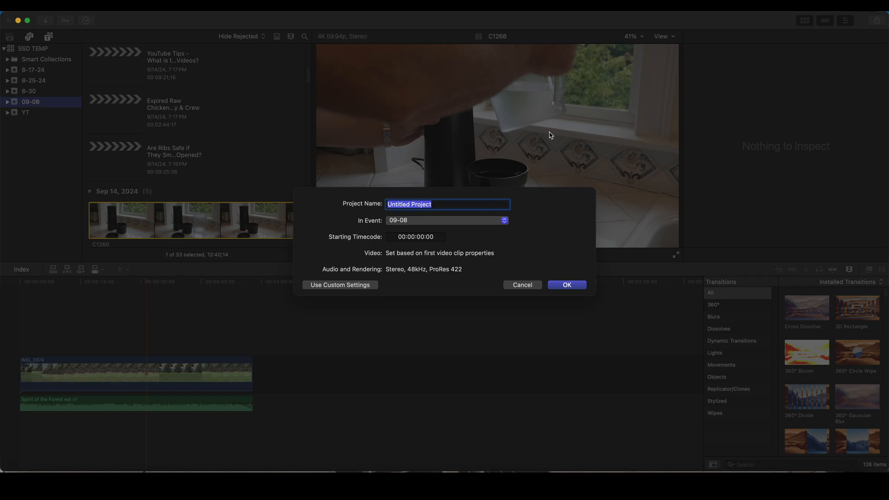
type("Grilling at the Appalachian")
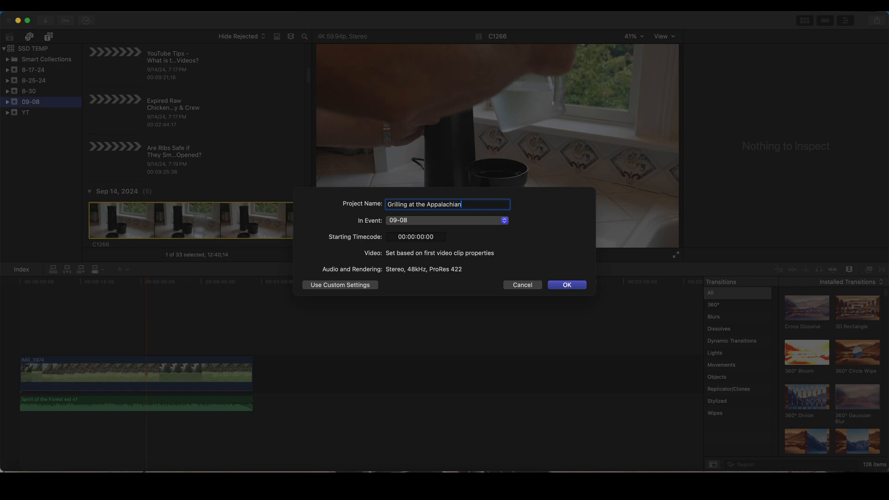
type(" Ocean")
left_click(580, 287)
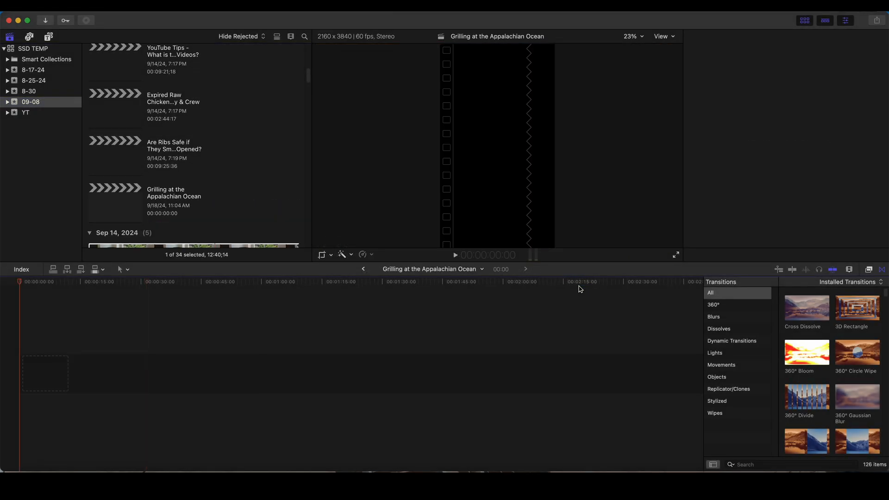
- Place IMG_3976.MOV at the start of the timeline with Vertical 2160x3840, 30p project settings
left_click(723, 482)
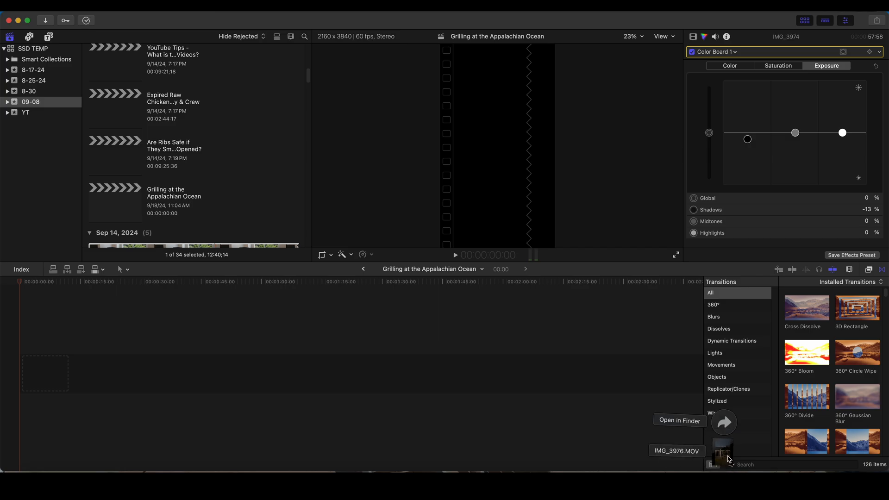
left_click_drag(728, 459, 194, 379)
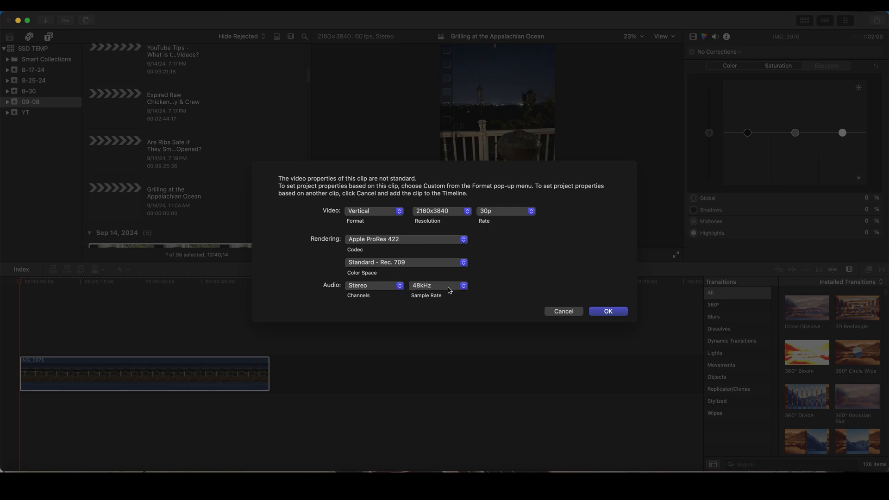
left_click(607, 312)
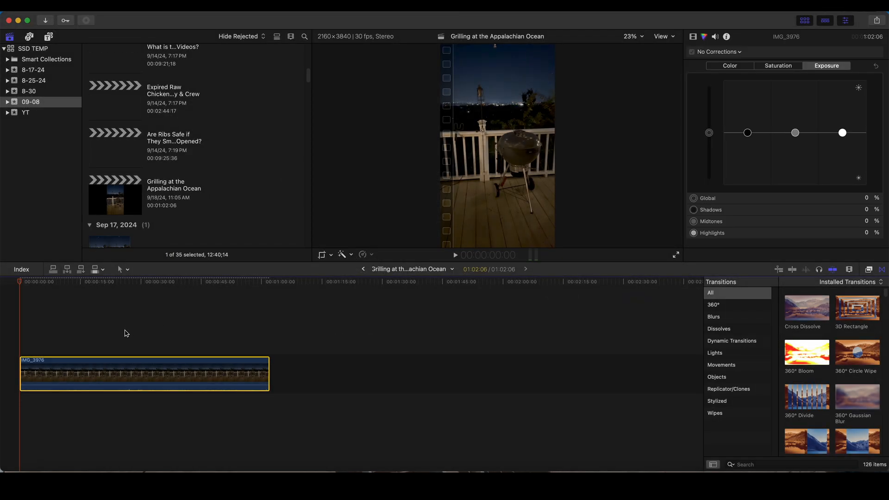
- Check the IMG_3976 clip at several points along the timeline and lower its volume to -∞ dB
left_click(132, 318)
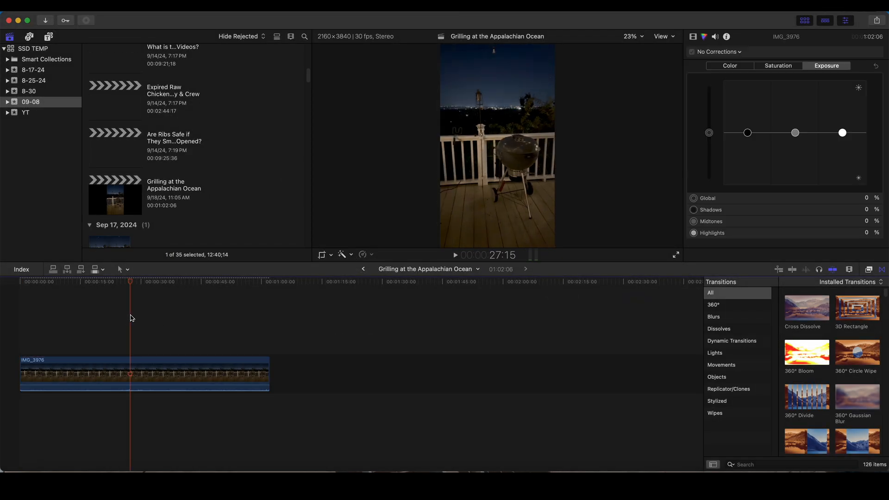
left_click(182, 317)
left_click(236, 312)
left_click(211, 374)
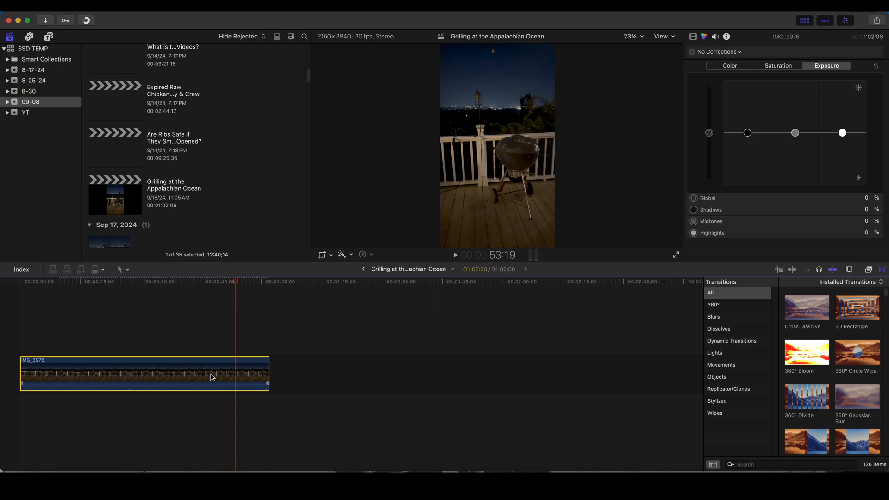
left_click(715, 37)
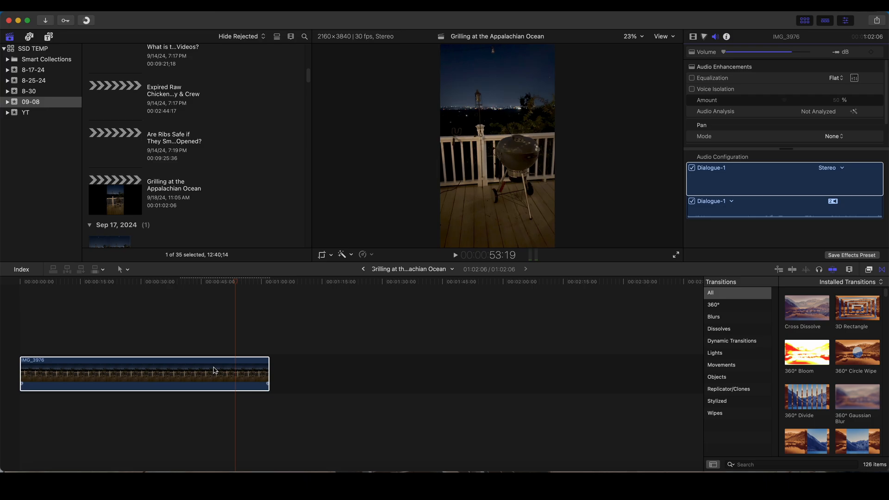
left_click(169, 311)
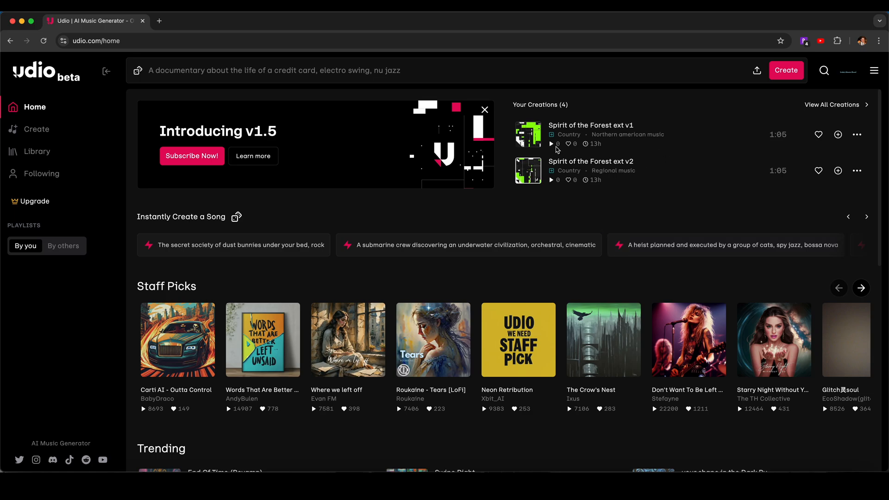
- Switch to Udio, generate a song from "A country song about Chef IrixGuy grilling at the Appalachian Ocean", and open the song library
left_click(167, 74)
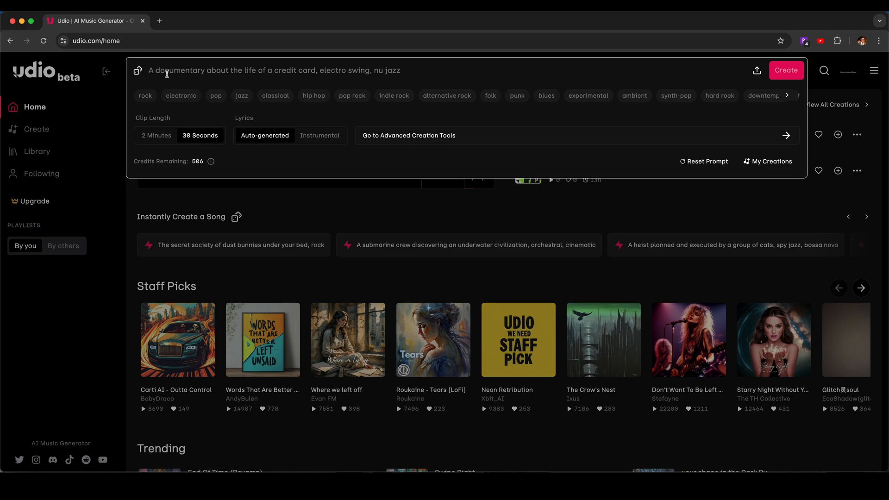
left_click(167, 74)
type("A cou")
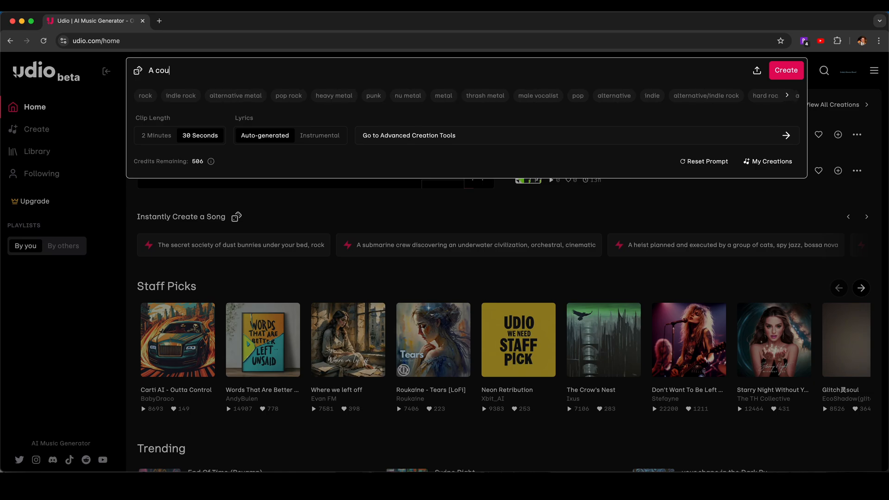
type("ntry song abo")
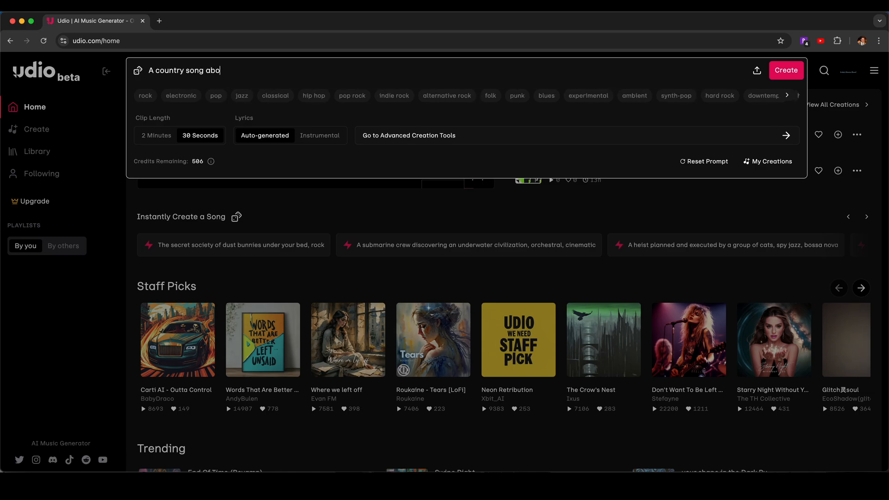
type("ut Chef IrixGuy grilling at t")
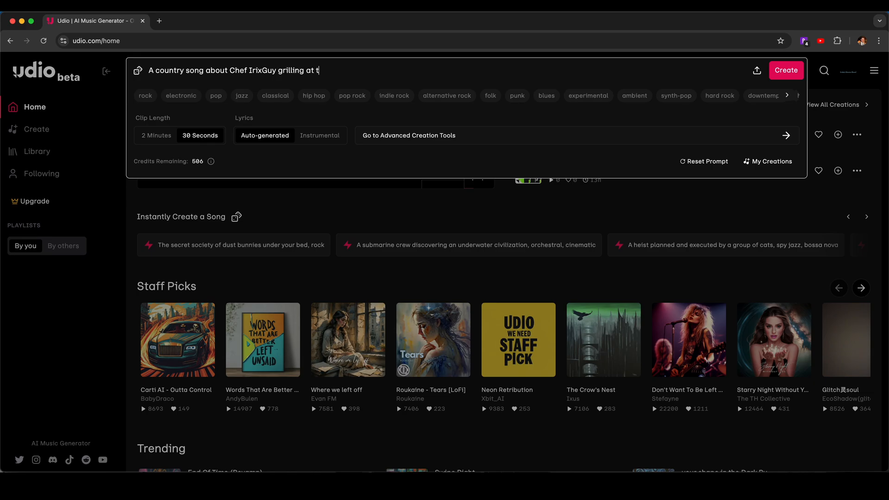
type("he Appalachian Ocean")
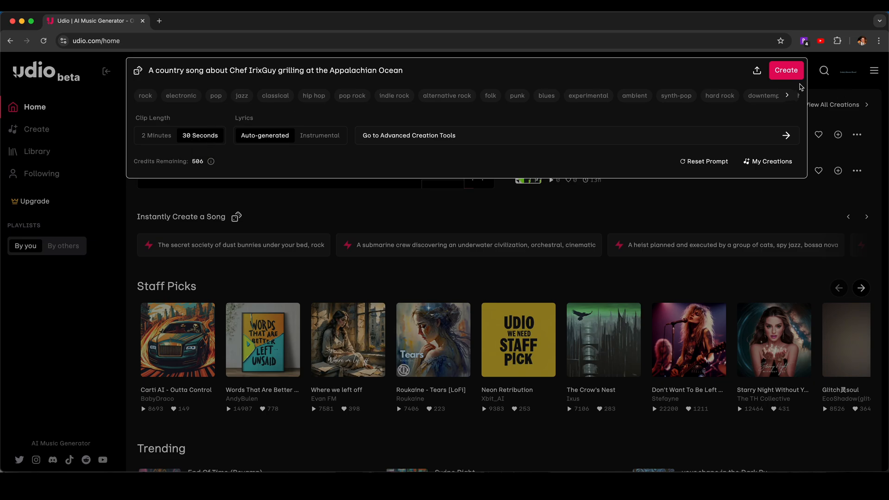
left_click(795, 76)
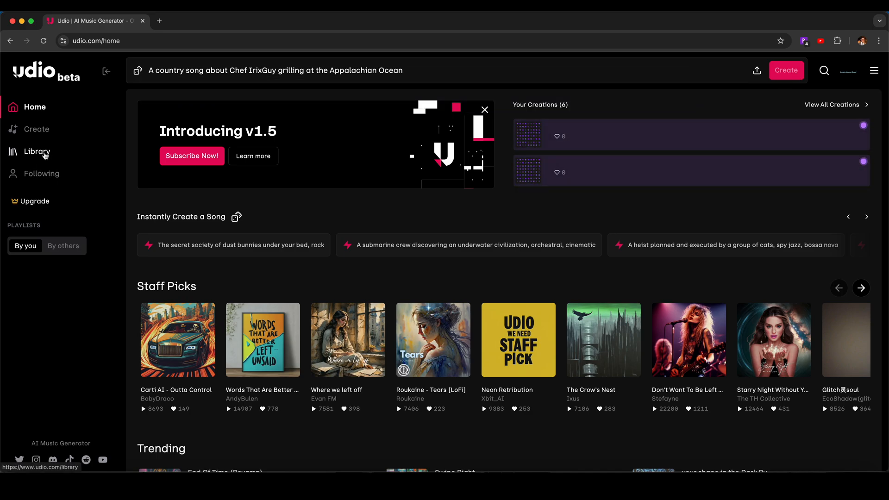
left_click(45, 155)
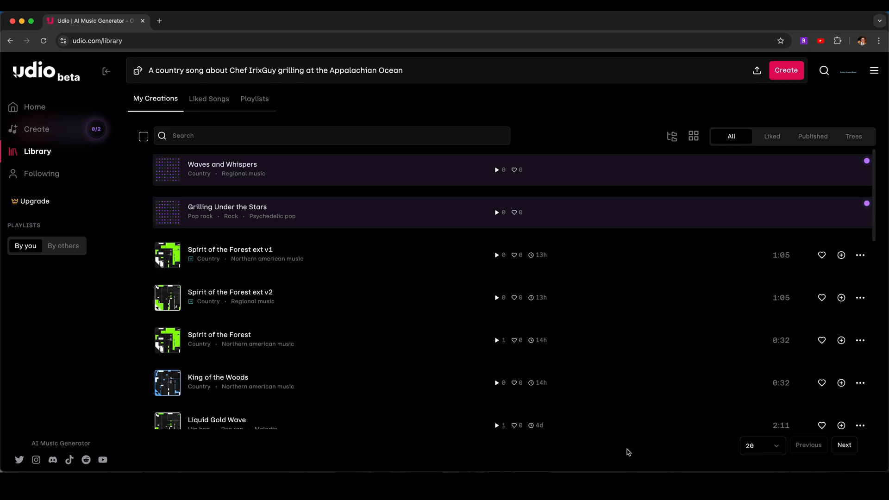
- Switch back to Final Cut Pro and raise the IMG_3976 clip's global saturation to 32% with a Color Board correction
left_click(577, 481)
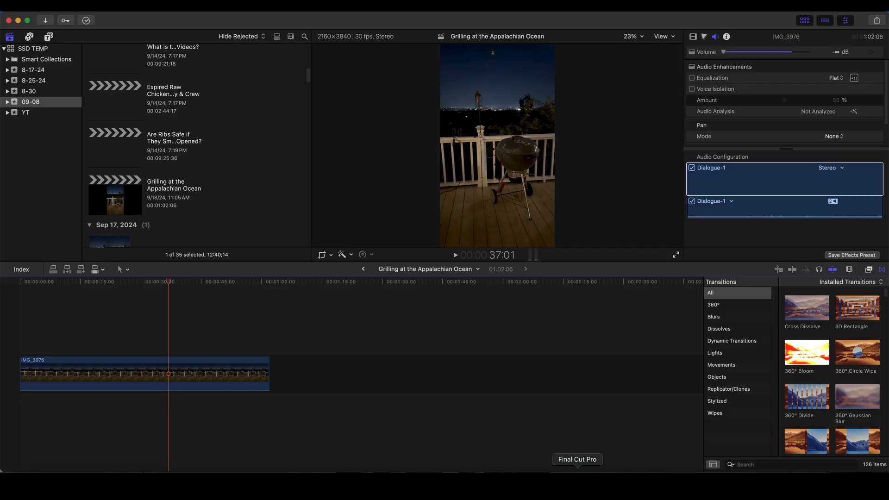
left_click(135, 322)
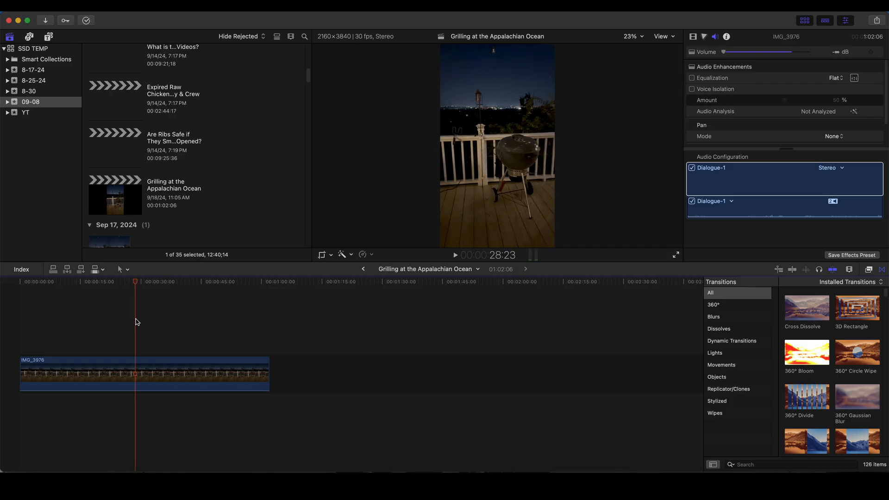
left_click(133, 371)
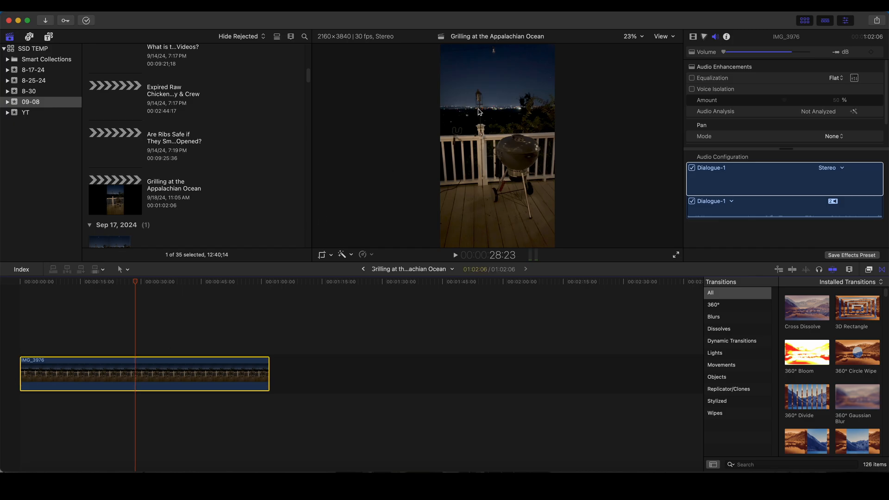
left_click(704, 37)
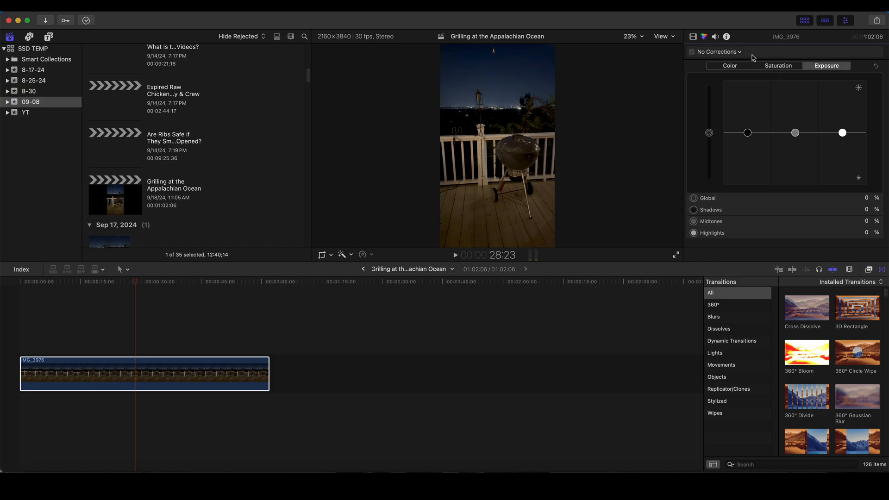
left_click(771, 68)
left_click(709, 134)
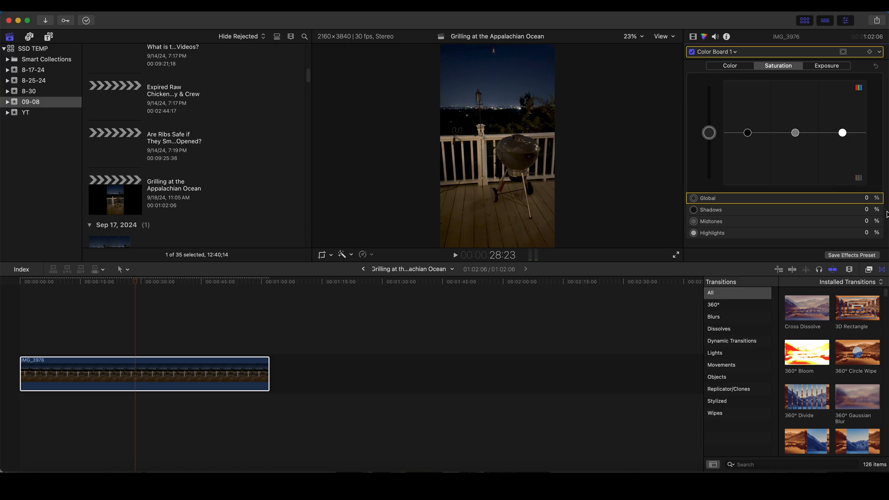
left_click_drag(709, 133, 722, 119)
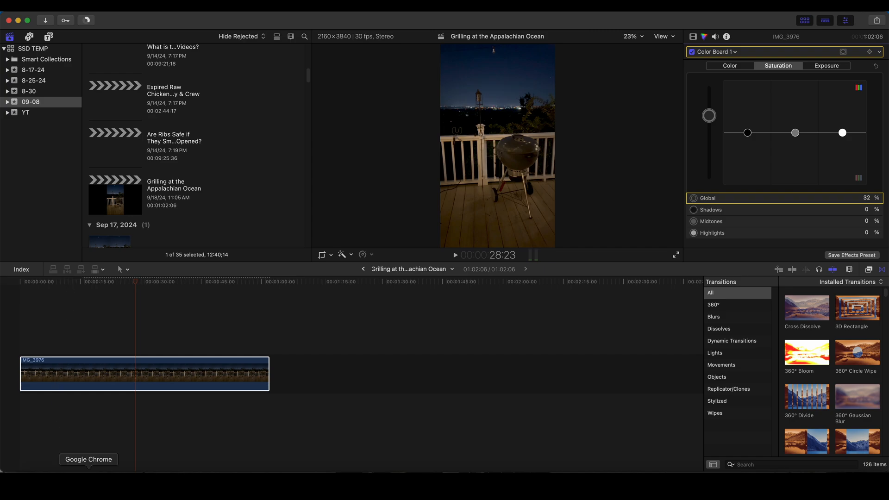
- Return to Udio in Chrome, open the "Waves and Whispers" song page, and listen to part of the song
left_click(89, 469)
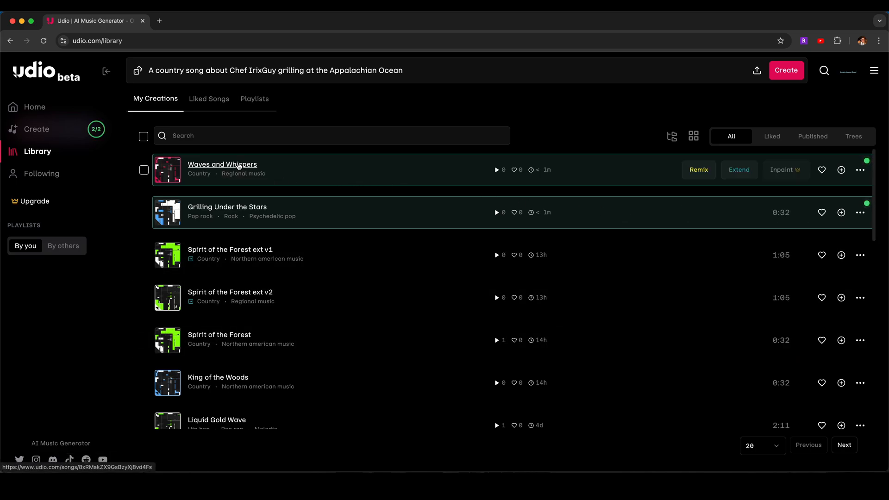
mouse_move(256, 175)
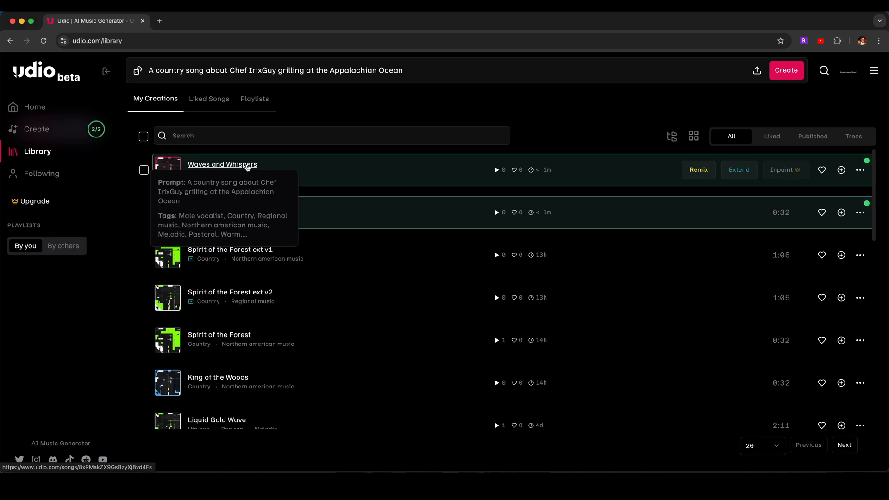
left_click(248, 168)
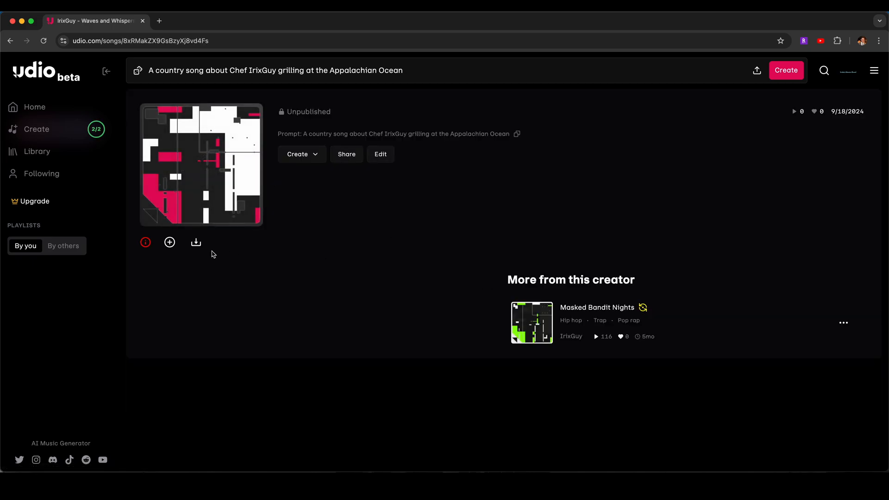
left_click(45, 155)
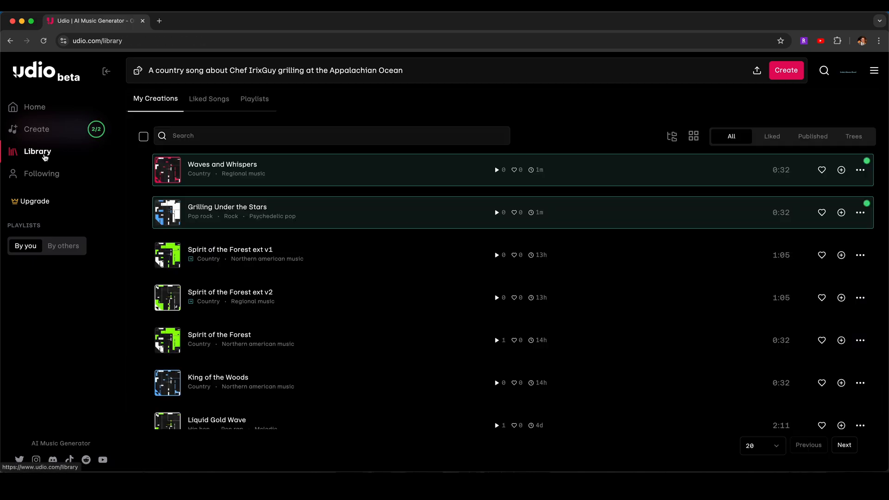
left_click(204, 165)
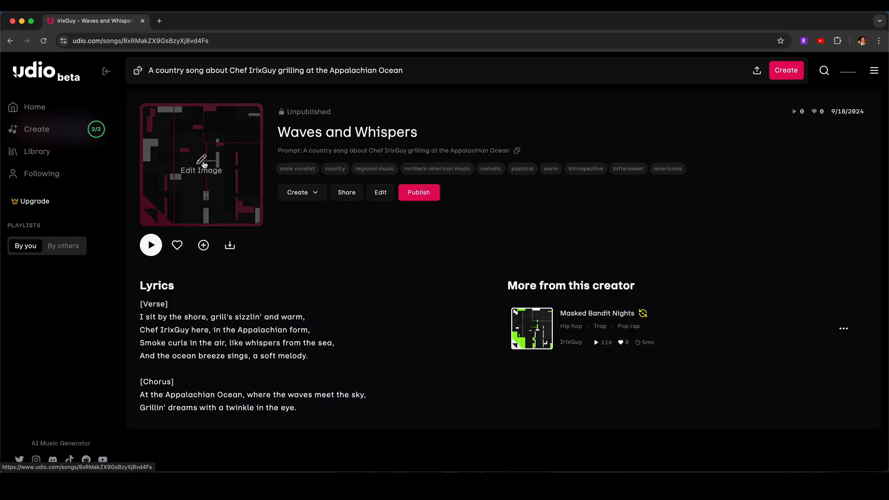
left_click(151, 246)
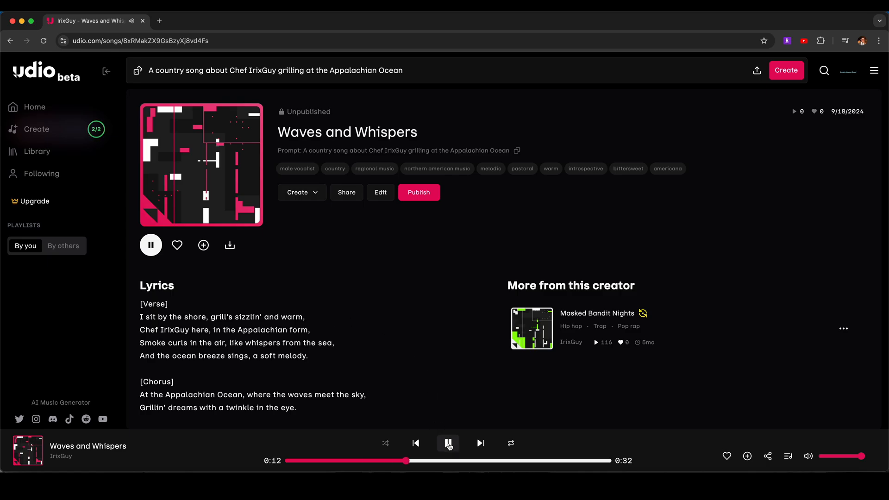
left_click(448, 443)
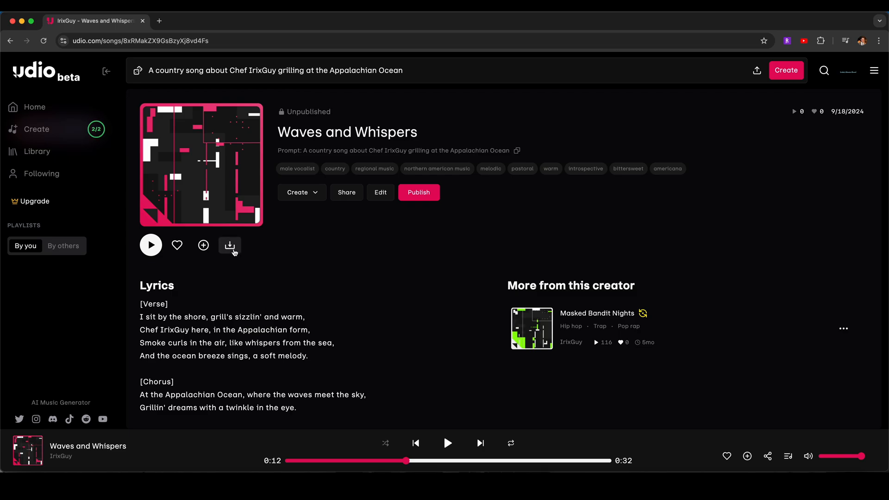
- Download the "Waves and Whispers" song as an MP3 file
left_click(234, 251)
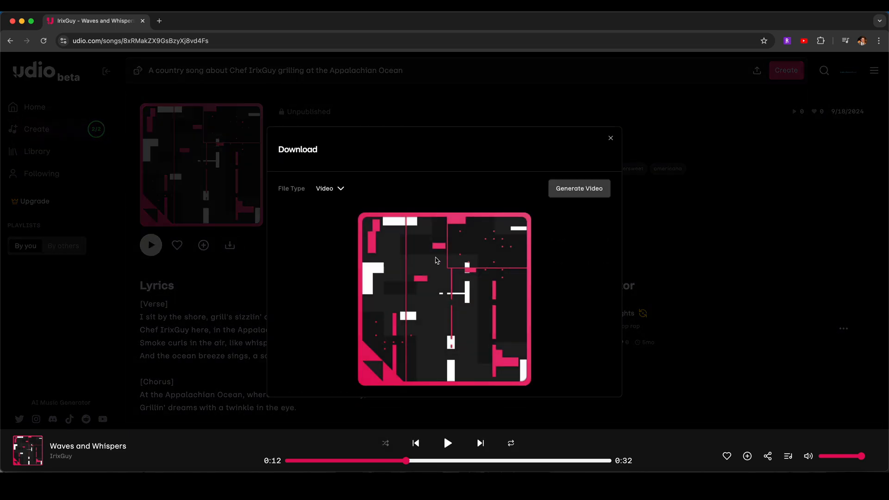
left_click(340, 190)
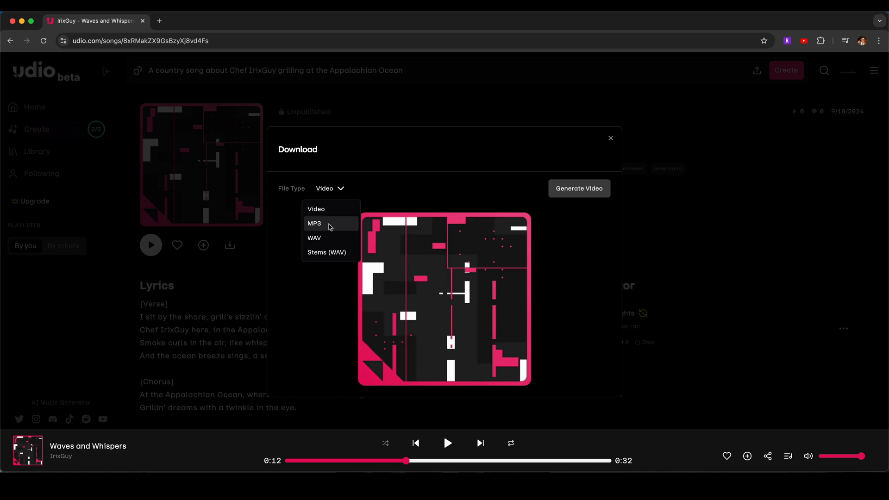
left_click(330, 224)
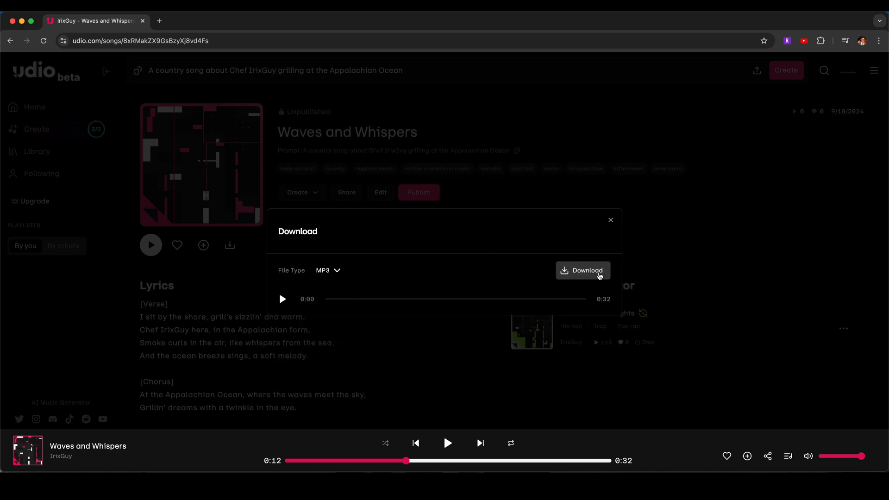
left_click(599, 275)
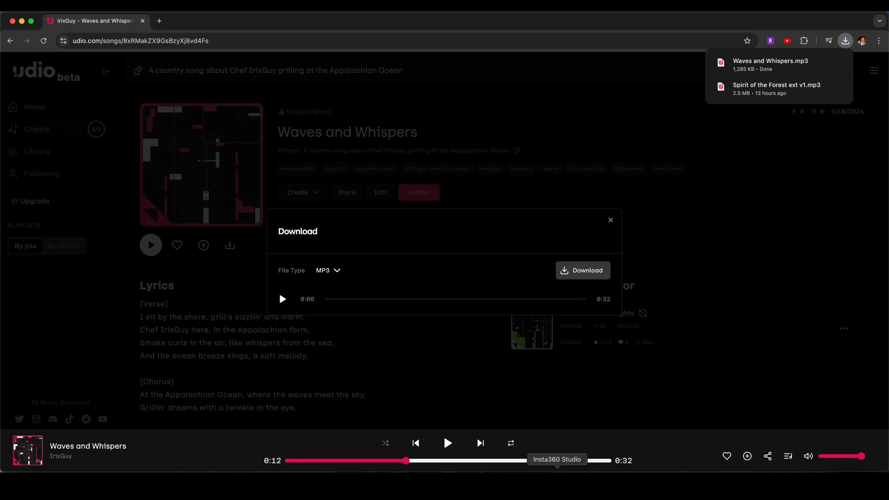
- Switch to Final Cut Pro and add the downloaded Waves and Whispers.mp3 beneath the IMG_3976 clip, starting at the beginning of the timeline
left_click(577, 470)
left_click(740, 466)
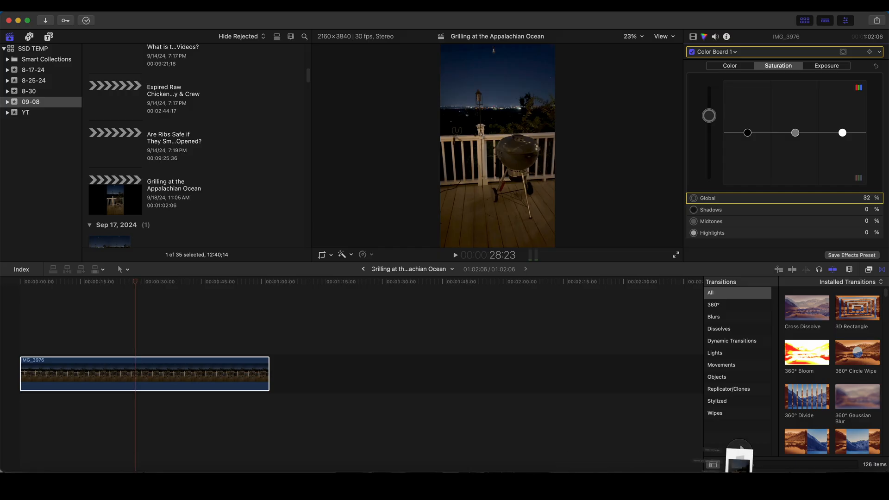
left_click_drag(741, 424, 20, 411)
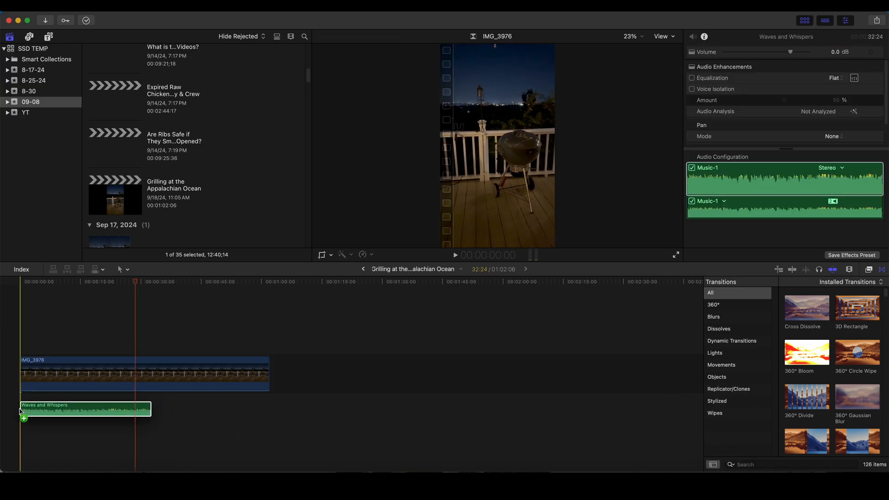
- Cut the IMG_3976 clip where the Waves and Whispers song ends, at 32:24, and delete the leftover part after the cut
left_click(73, 339)
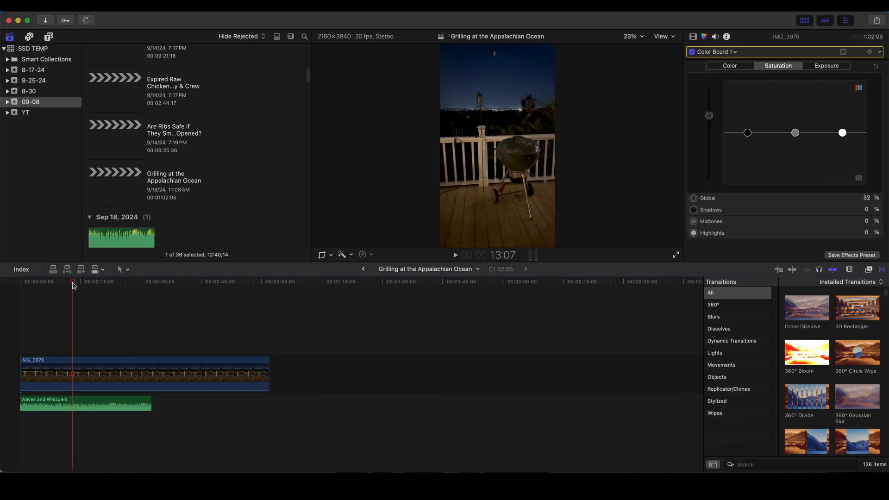
left_click_drag(74, 283, 154, 287)
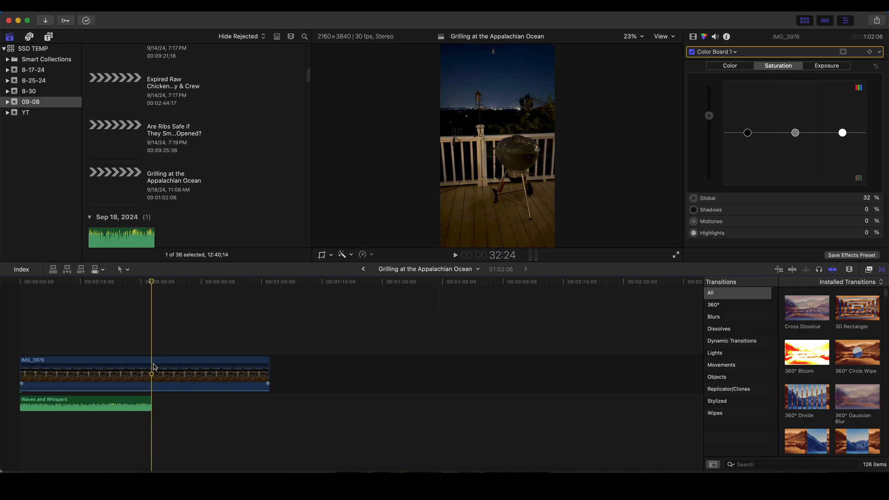
left_click(152, 366)
left_click(120, 14)
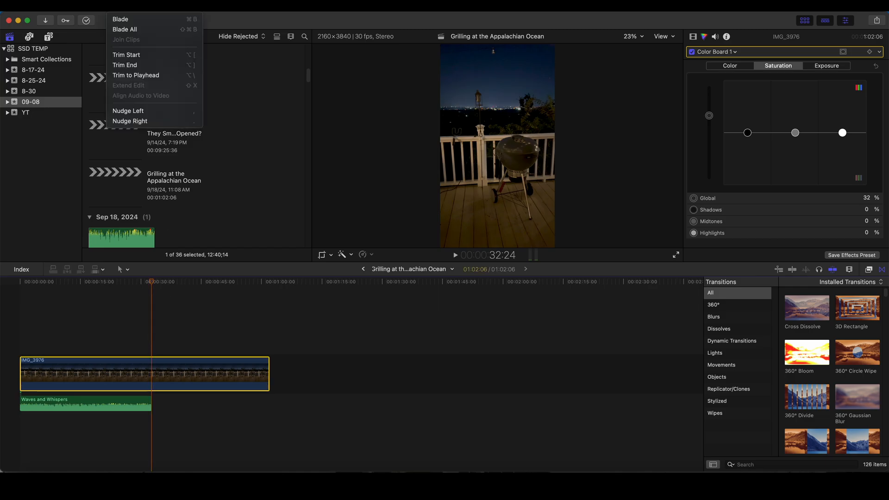
left_click(124, 18)
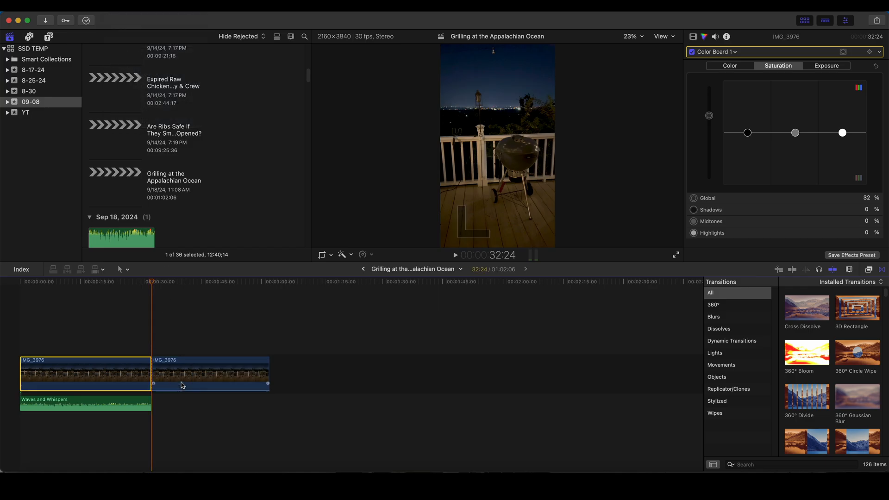
left_click(183, 385)
key("Delete")
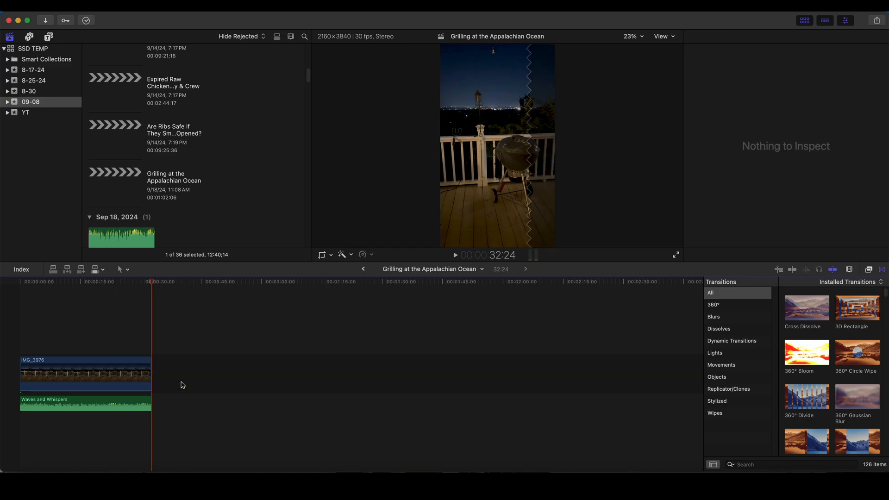
- Play the trimmed project from the beginning with the volume raised to review the video together with the song
left_click_drag(153, 283, 6, 284)
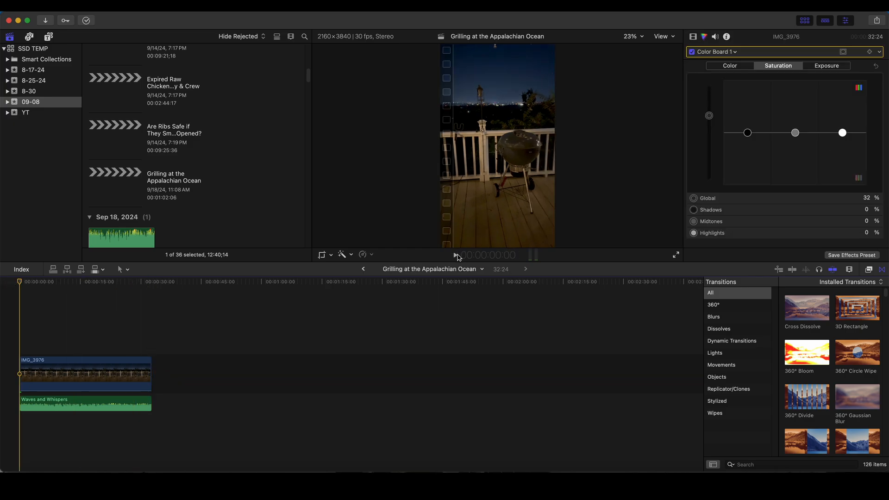
left_click(456, 255)
key("XF86AudioRaiseVolume")
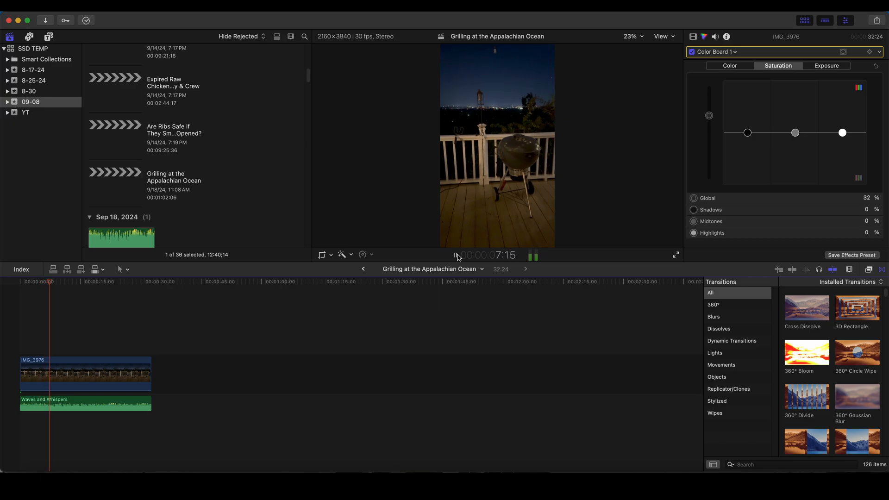
key("XF86AudioRaiseVolume")
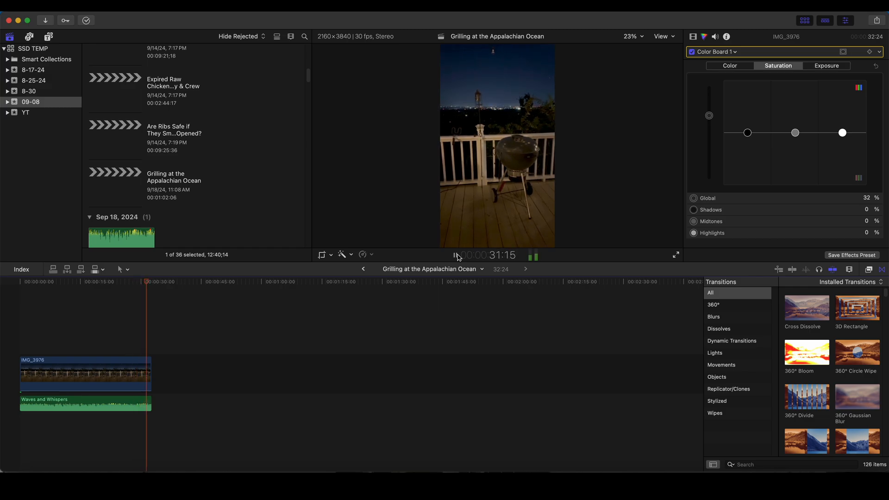
left_click(84, 331)
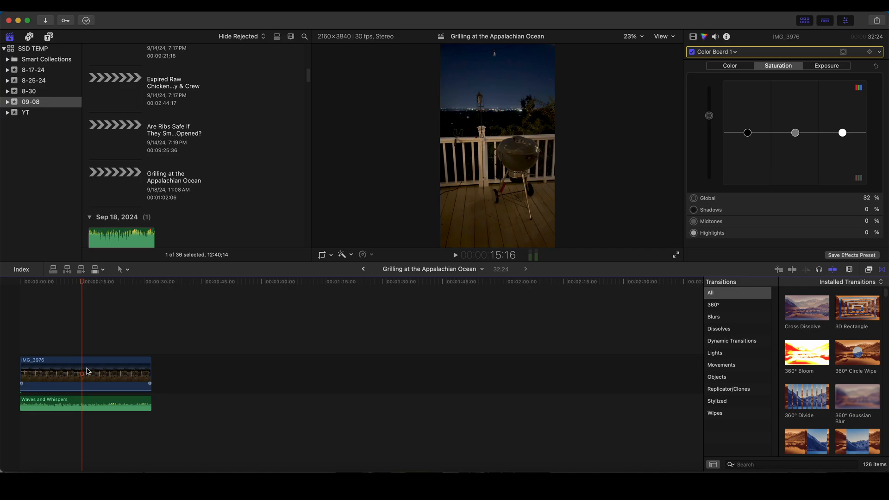
left_click(94, 329)
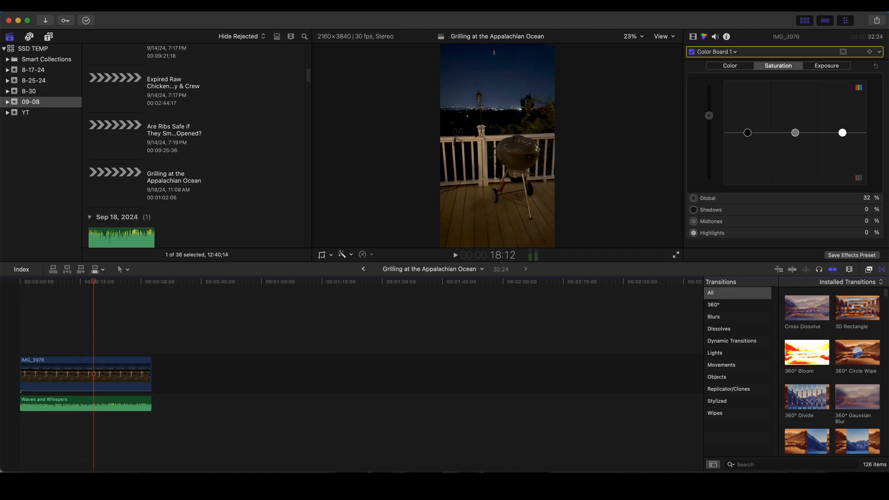
- Send the Grilling at the Appalachian Ocean project to Compressor as a new batch
left_click(75, 6)
mouse_move(126, 133)
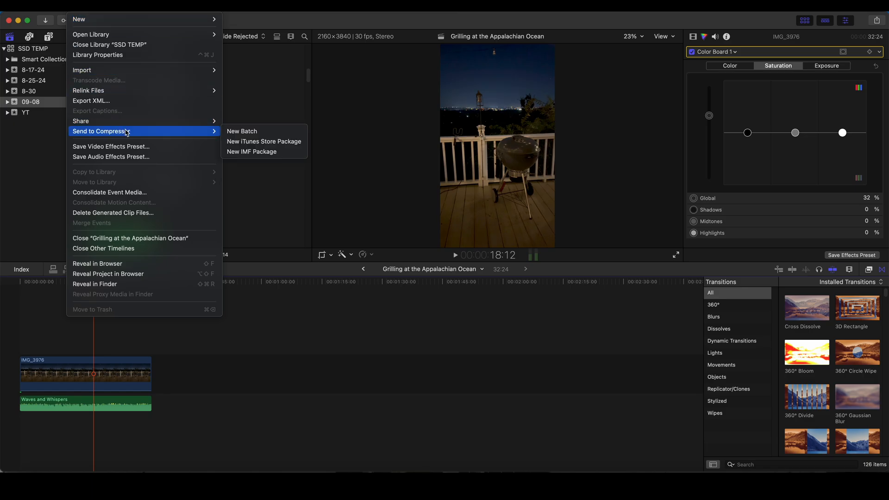
left_click(259, 132)
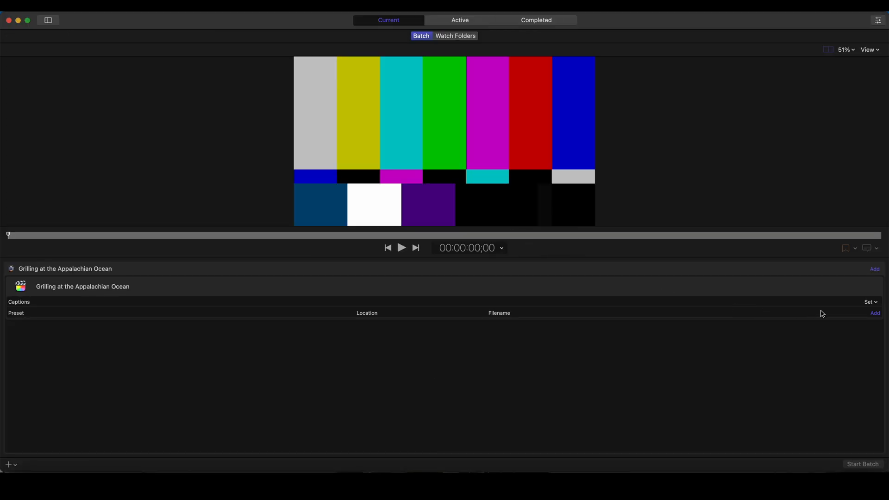
- Add the 4K preset from Social Platforms with the default source location to the project's output and start the batch
left_click(874, 313)
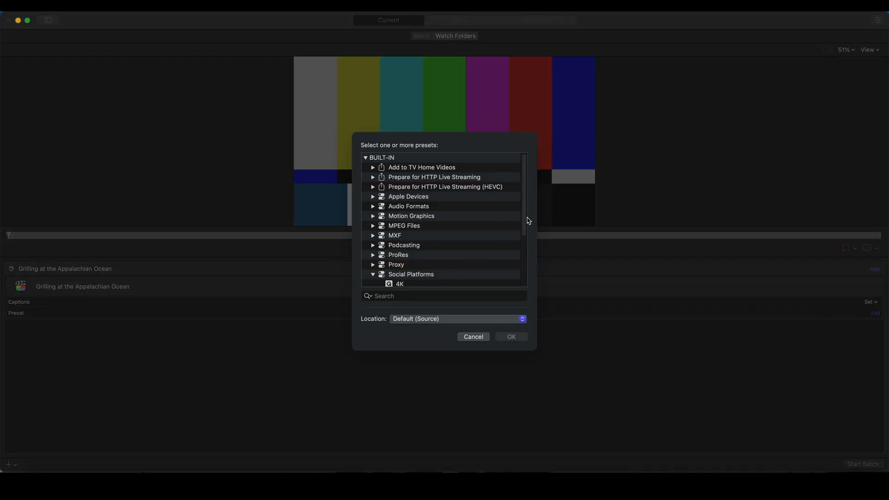
left_click_drag(526, 220, 523, 260)
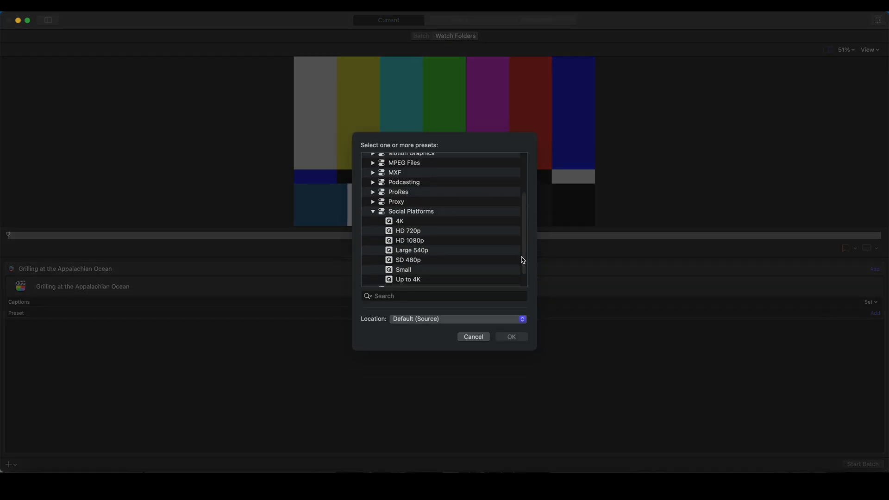
left_click(402, 221)
left_click(510, 337)
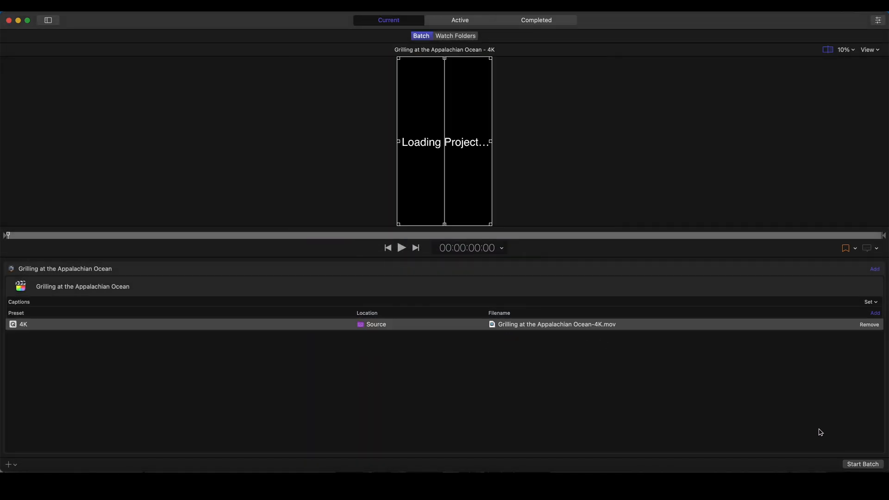
left_click(857, 466)
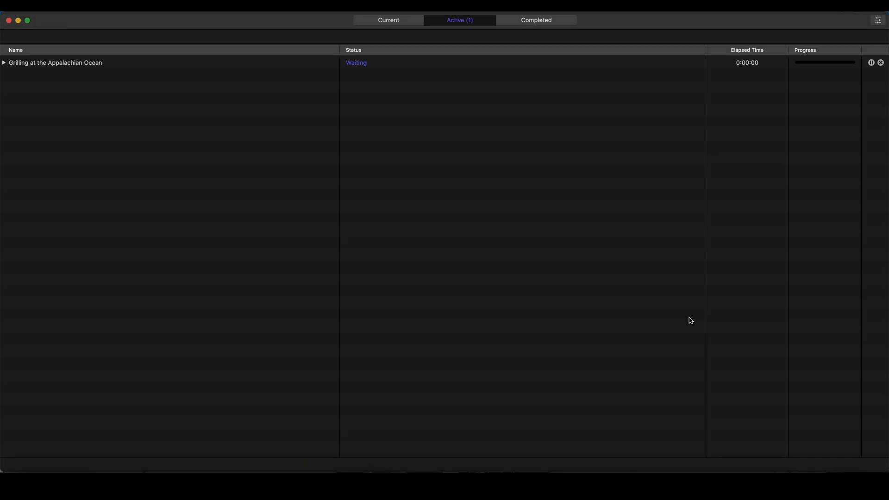